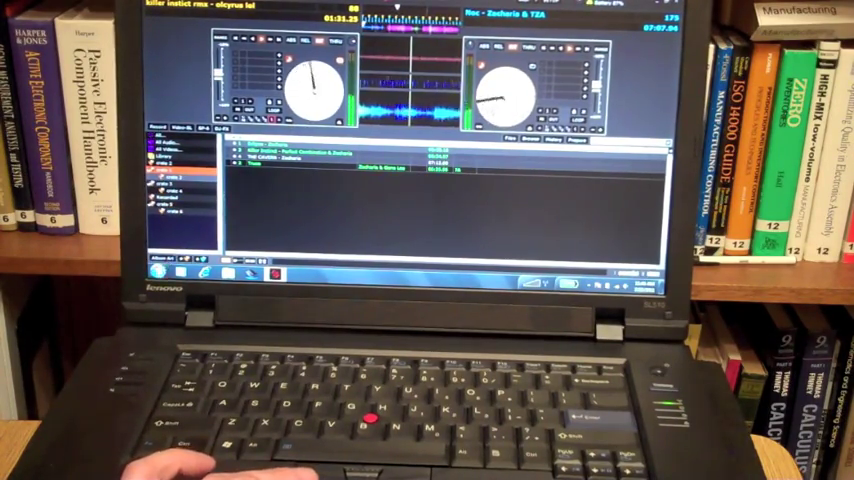
Step: Launch Windows Magnifier from the Start menu search over the playing Serato decks
key("super")
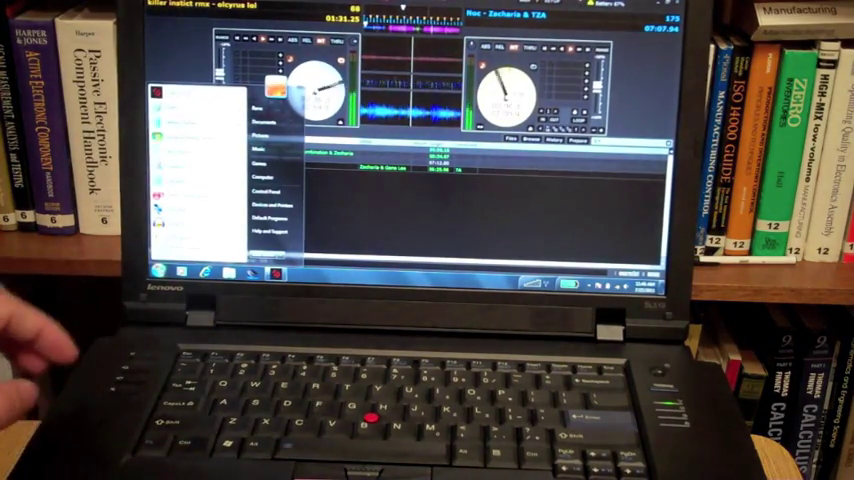
type("notepad")
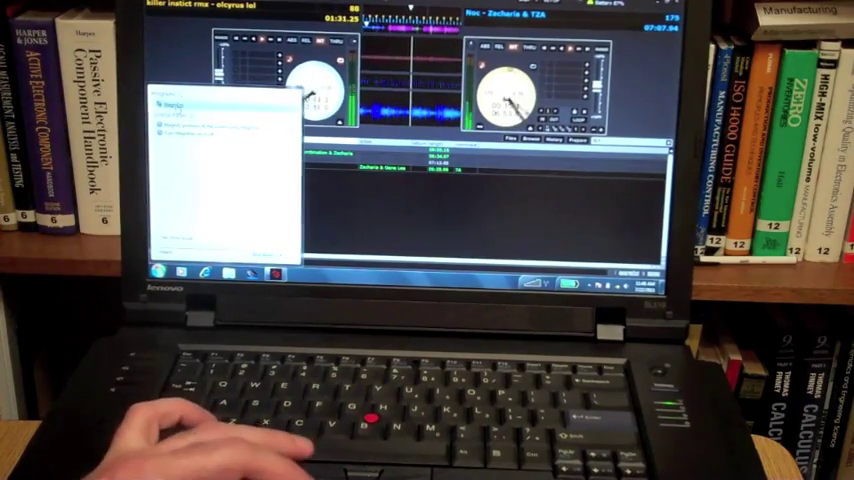
key("Escape")
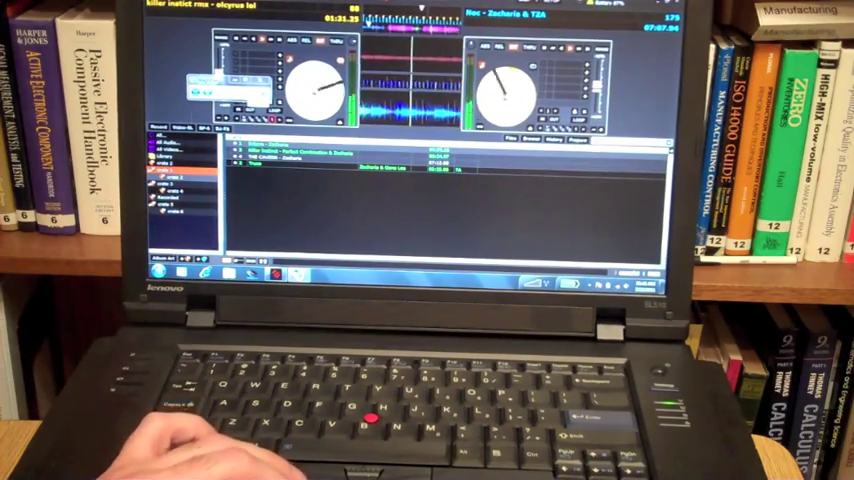
key("super")
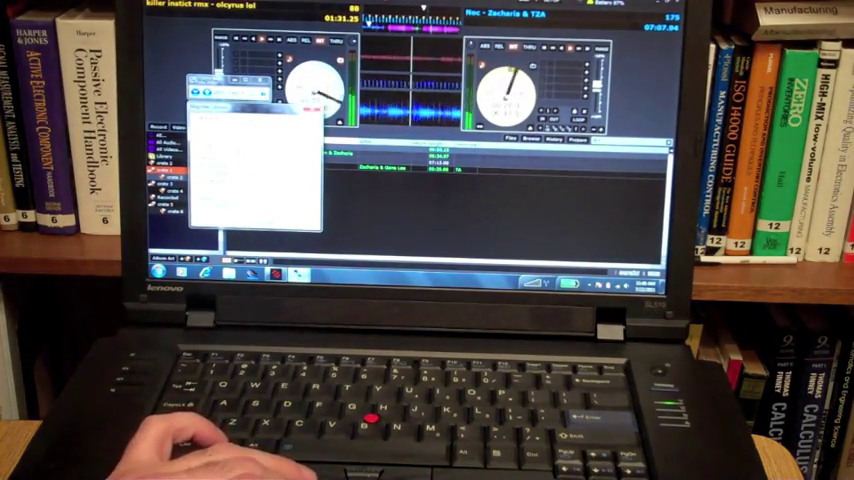
Step: Turn on 'Turn on color inversion' in Magnifier options and confirm with OK
key("ctrl+alt+i")
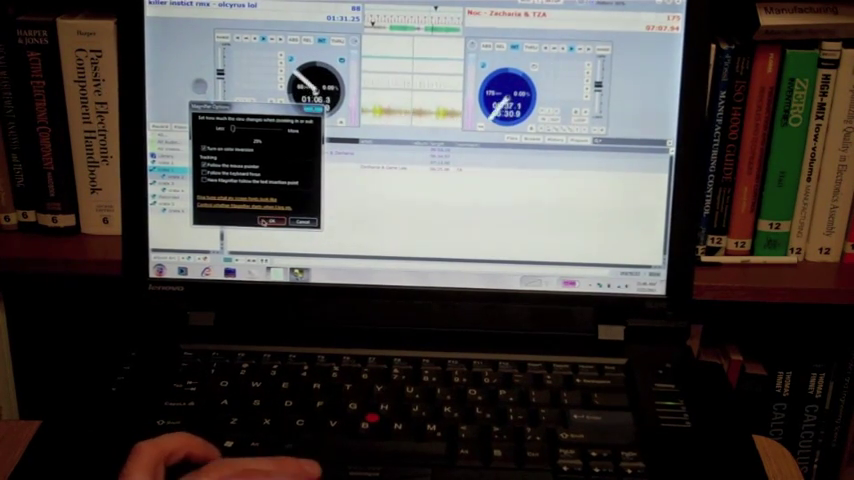
left_click(266, 221)
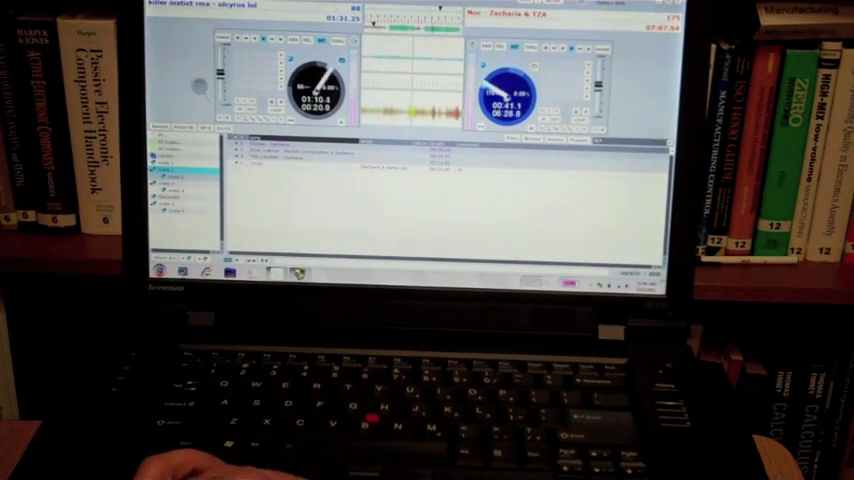
Step: Relaunch Magnifier from a Start menu search for 'magn' and reopen its options
key("super")
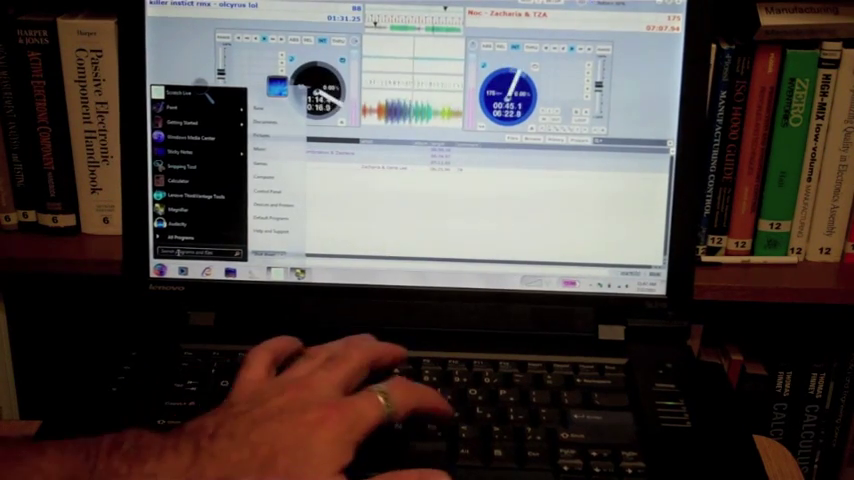
type("magn")
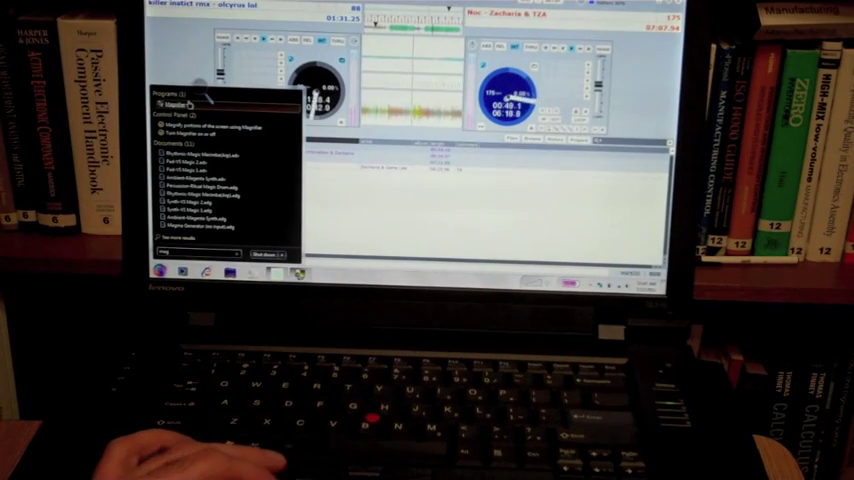
key("Return")
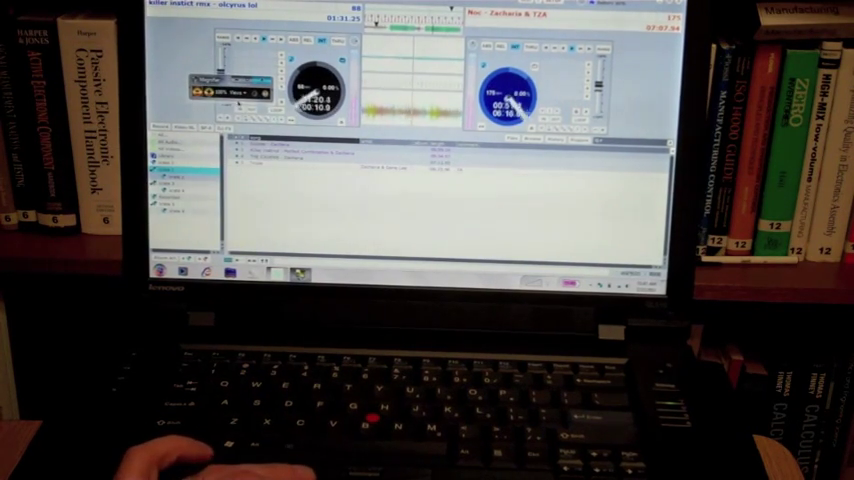
left_click(255, 95)
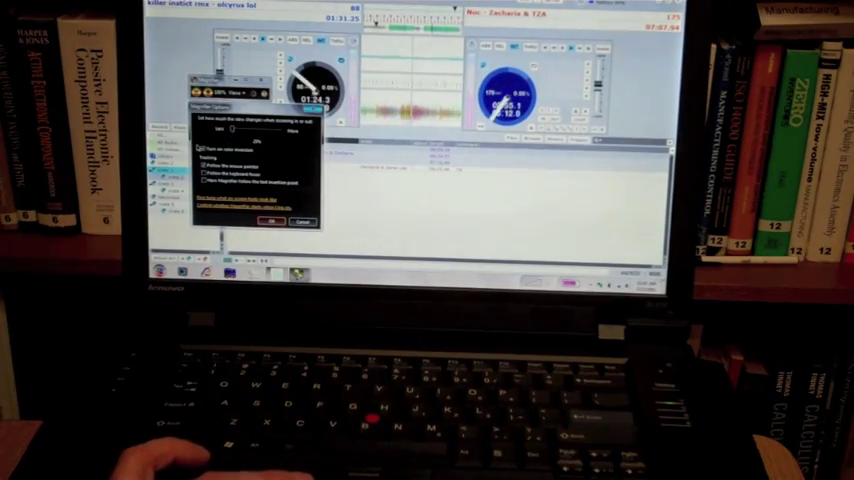
Step: Uncheck 'Turn on color inversion' in Magnifier options and confirm with OK
left_click(203, 149)
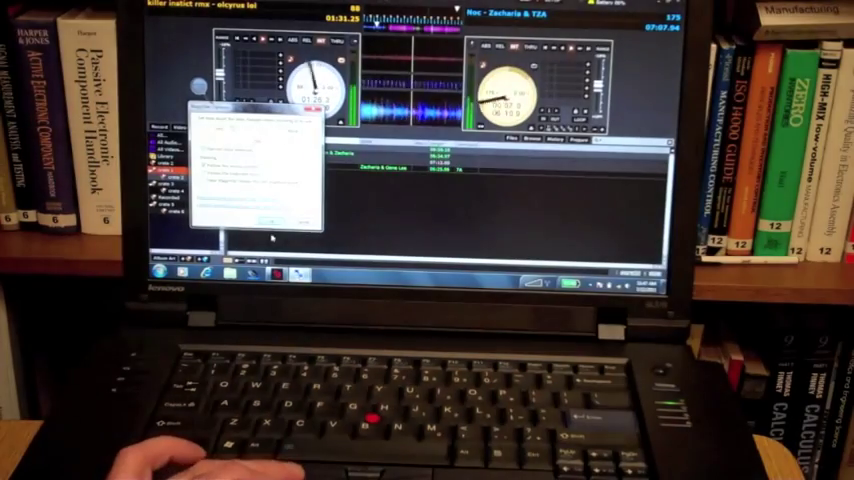
left_click(271, 220)
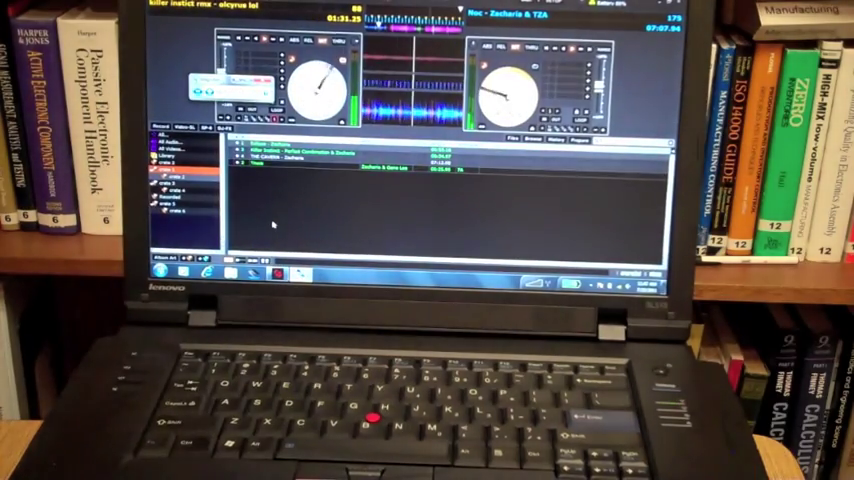